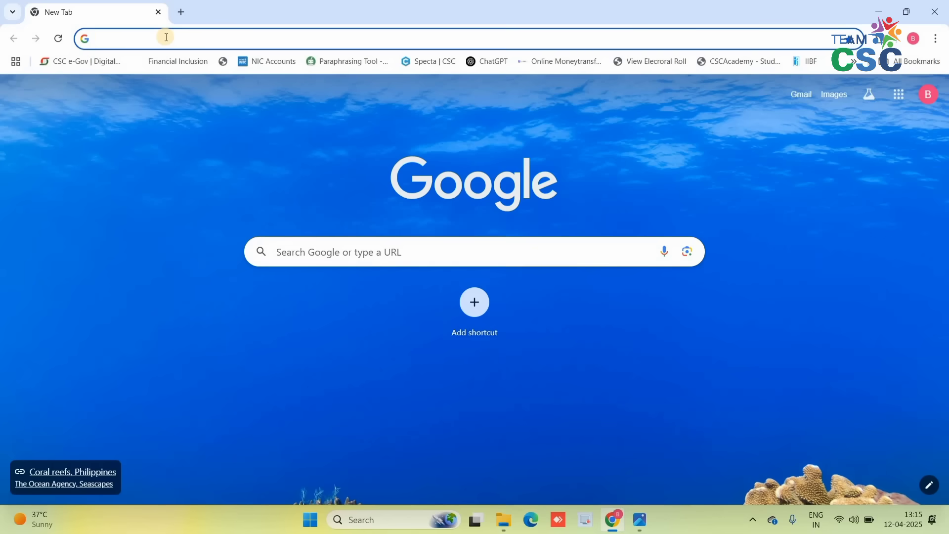
Step: Go to the PMJAY Beneficiary Portal using the 'ben' address-bar suggestion
type("be")
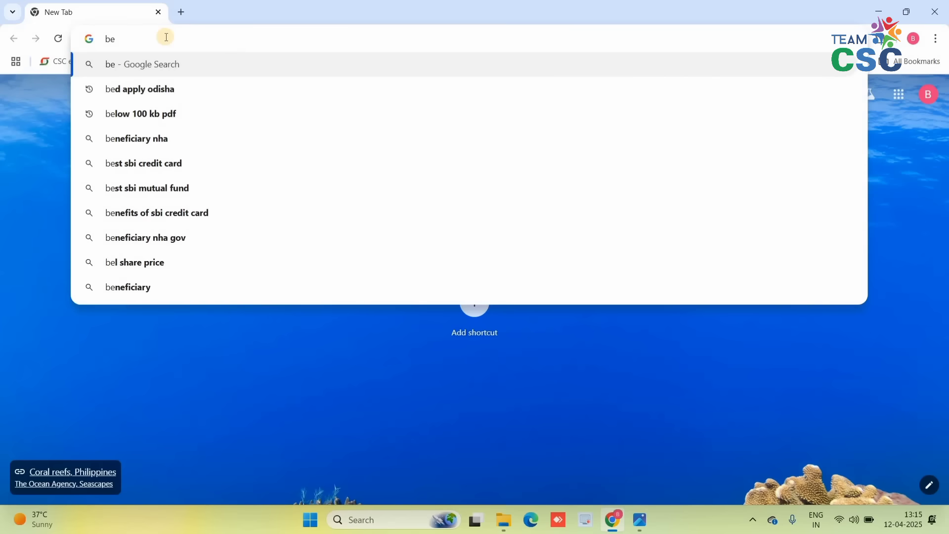
key("BackSpace")
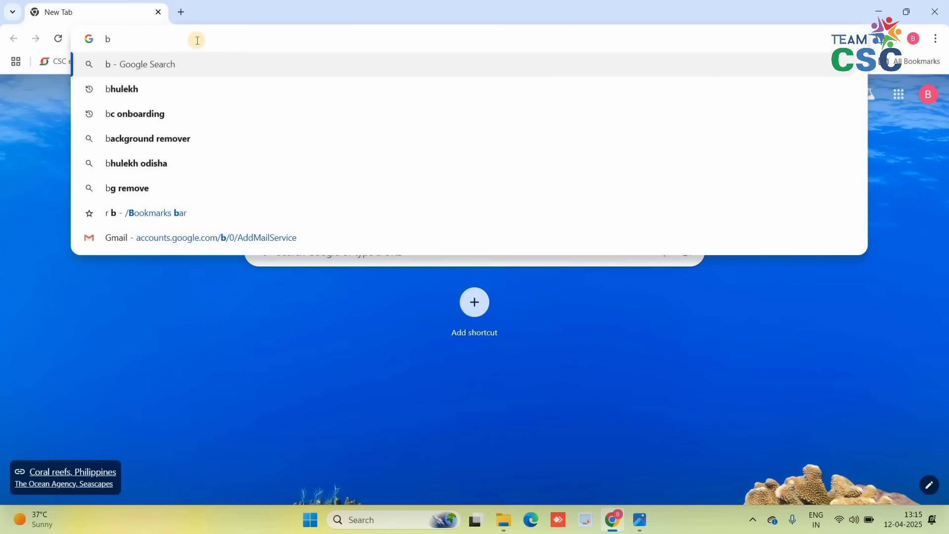
type("eni")
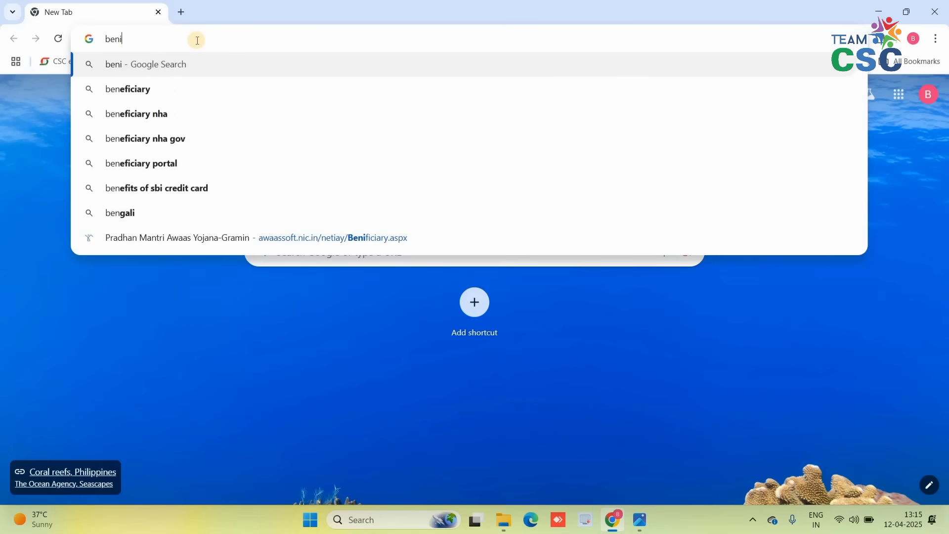
key("BackSpace")
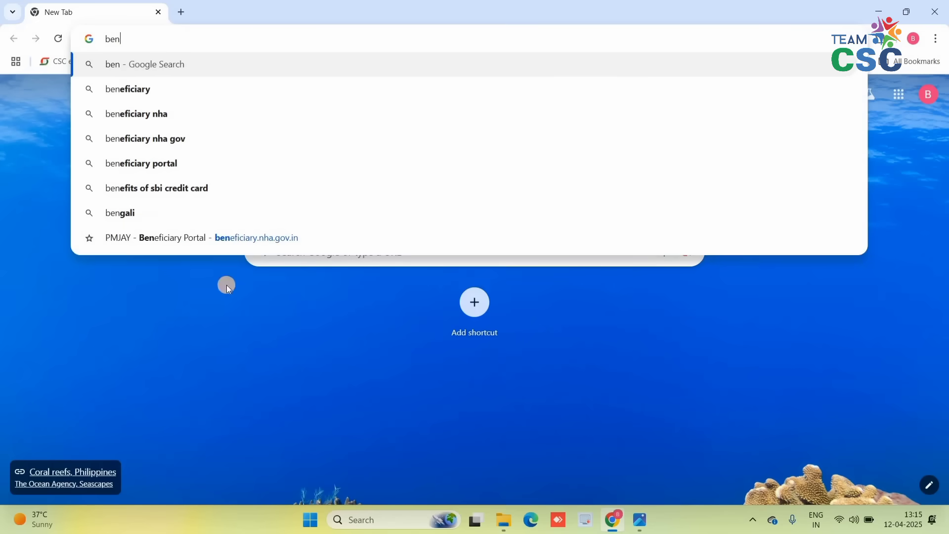
left_click(235, 239)
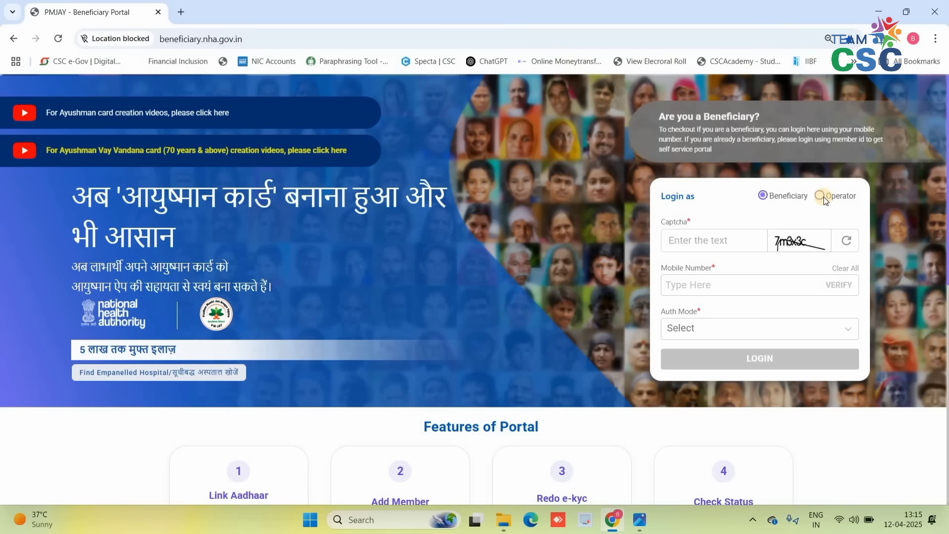
Step: Switch the login to Operator, enter the captcha, and verify the registered mobile number
left_click(820, 196)
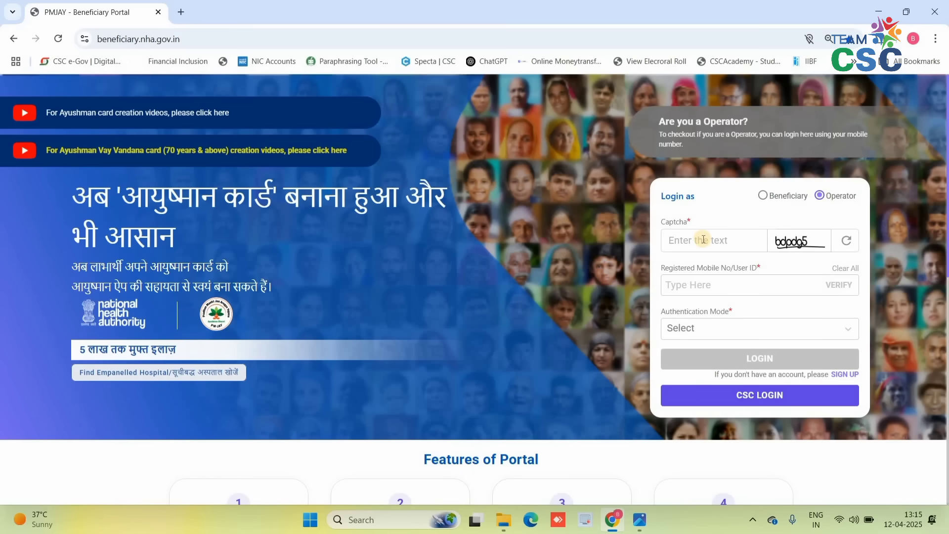
left_click(704, 239)
type("bdpdg5")
left_click(713, 291)
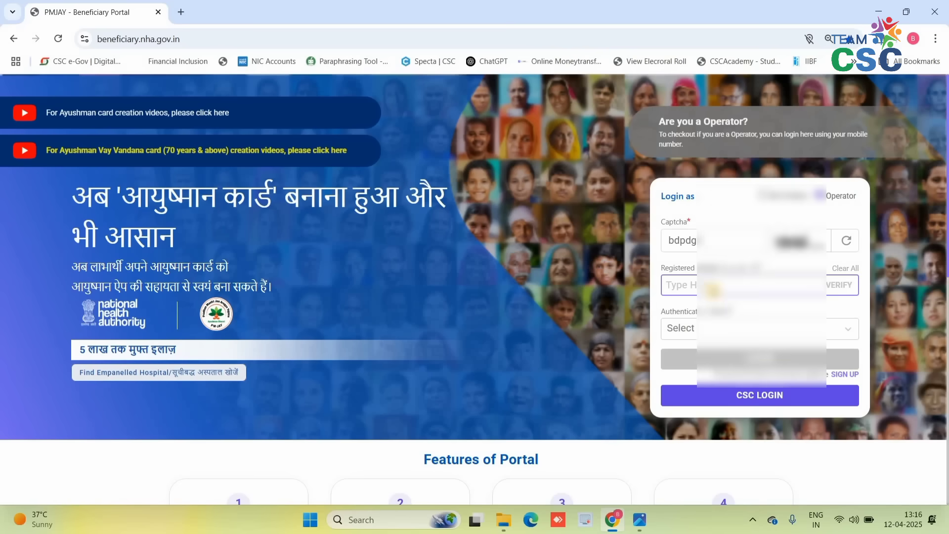
type("993805????")
left_click(839, 289)
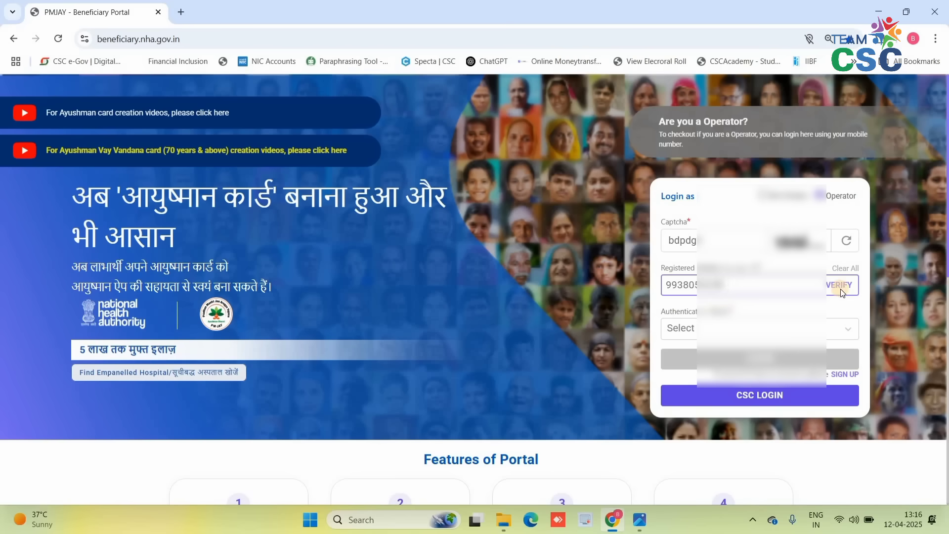
Step: Log in with Aadhaar authentication, entering the received OTP and the login captcha
scroll(704, 280, "down", 1)
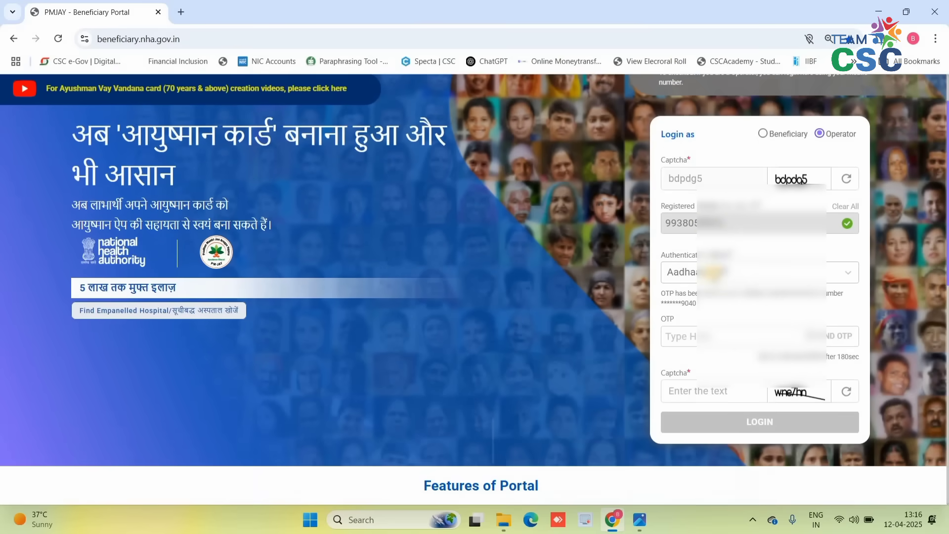
left_click(712, 273)
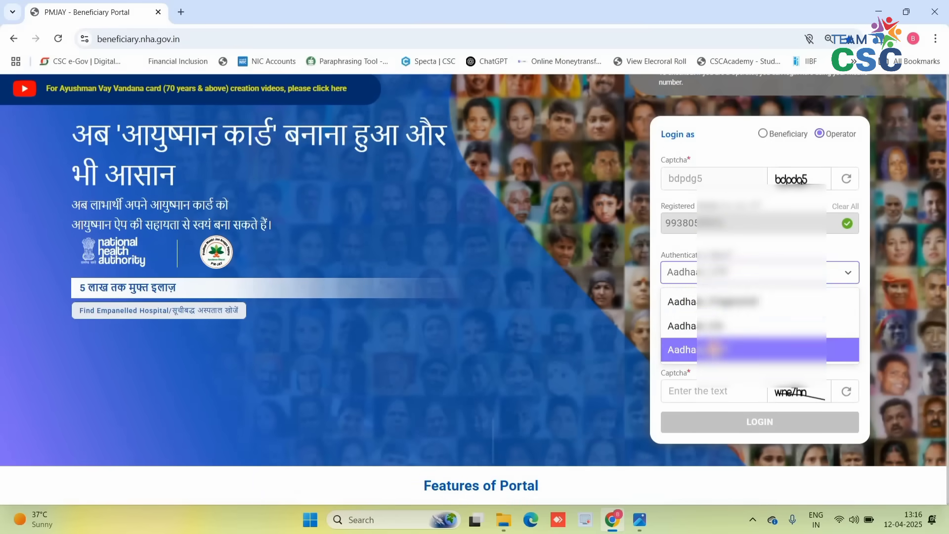
left_click(694, 341)
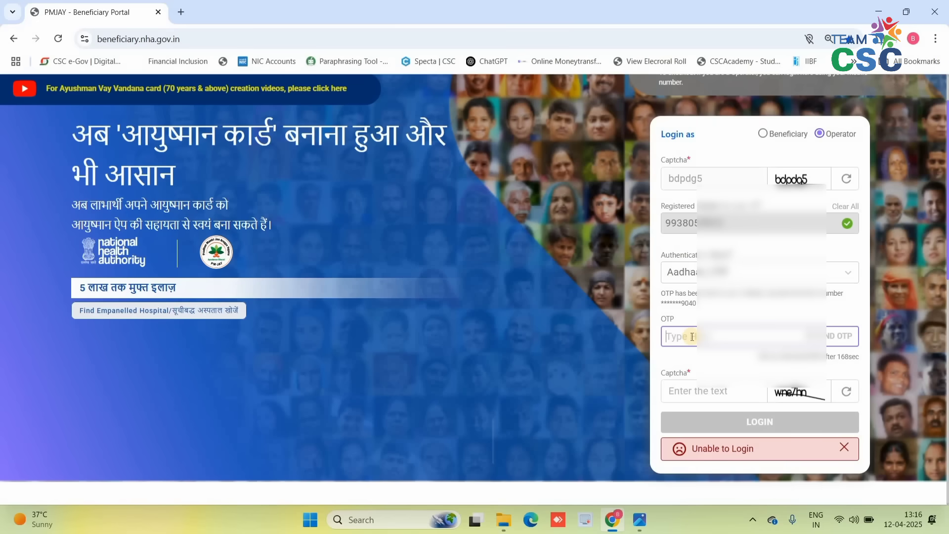
left_click(697, 393)
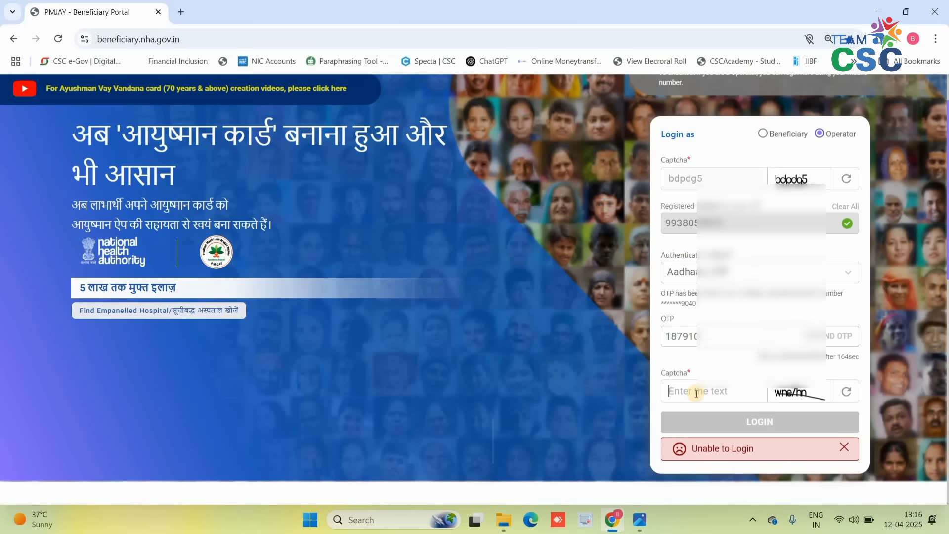
type("wne7hn")
left_click(761, 420)
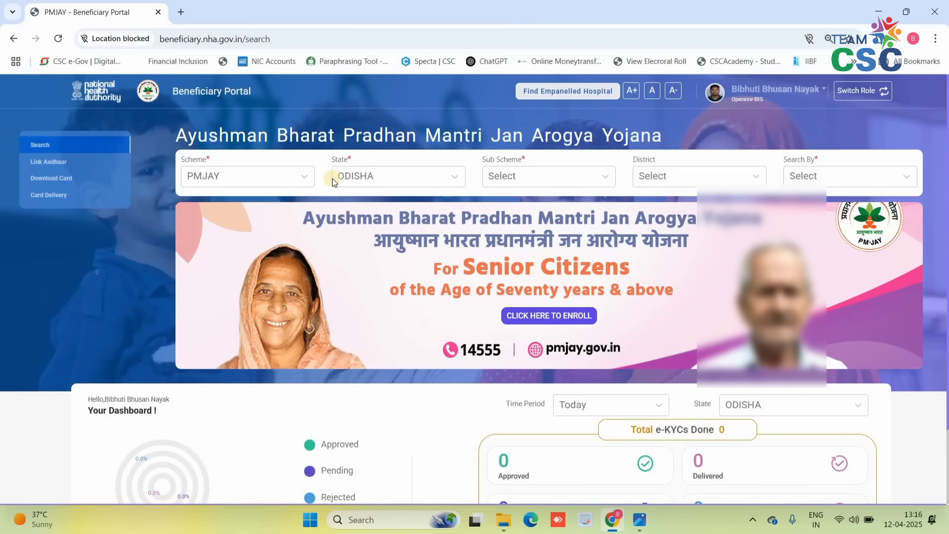
Step: Keep PMJAY as the Scheme and bring up the Sub Scheme list
left_click(236, 174)
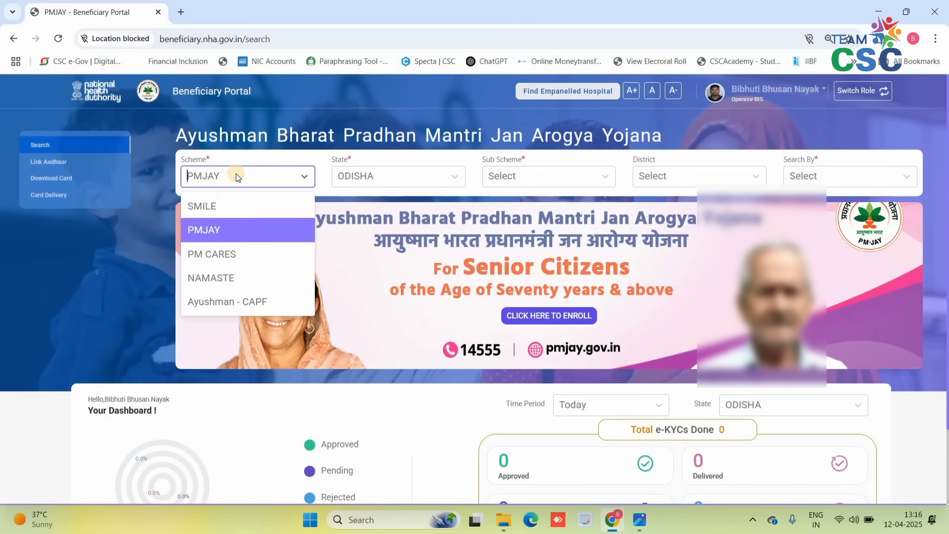
left_click(358, 178)
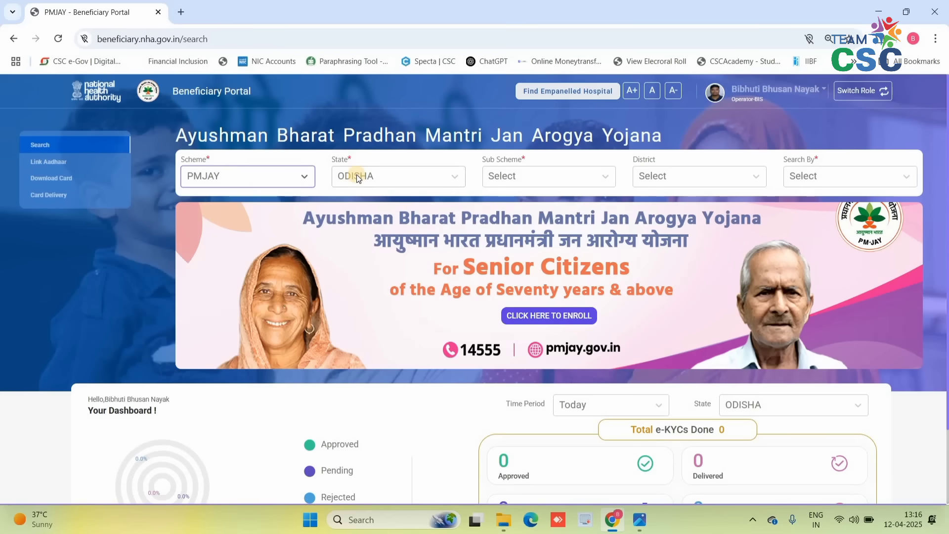
left_click(515, 179)
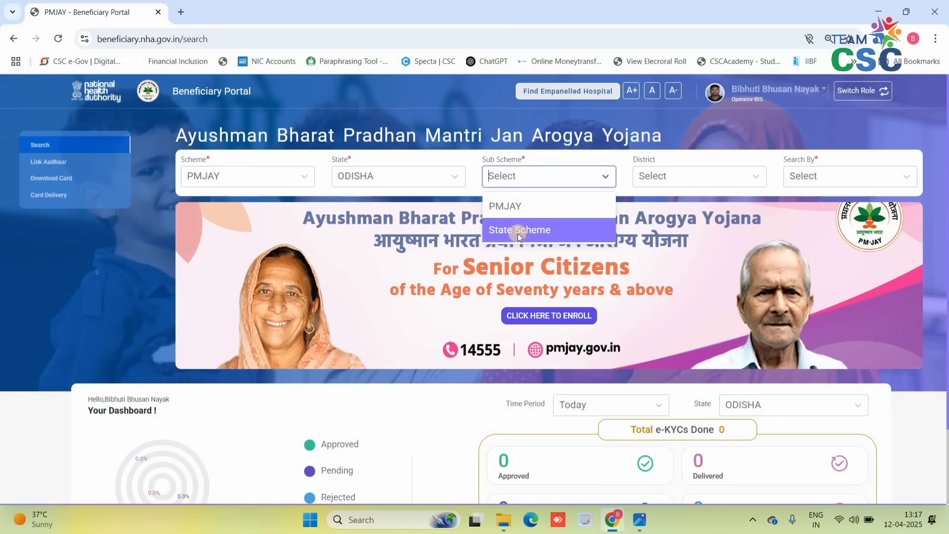
Step: Set Sub Scheme to State Scheme and District to CUTTACK, then open the Search By list
left_click(663, 179)
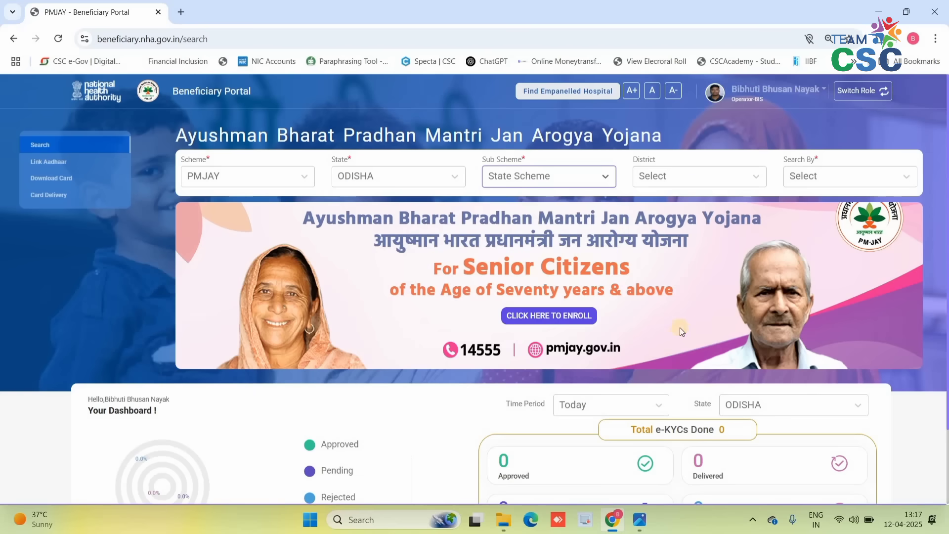
key("Return")
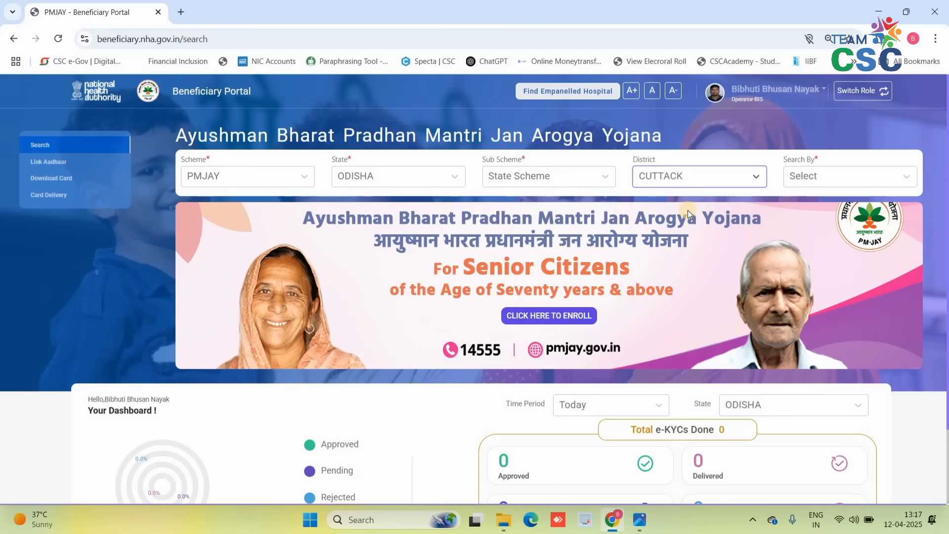
left_click(813, 175)
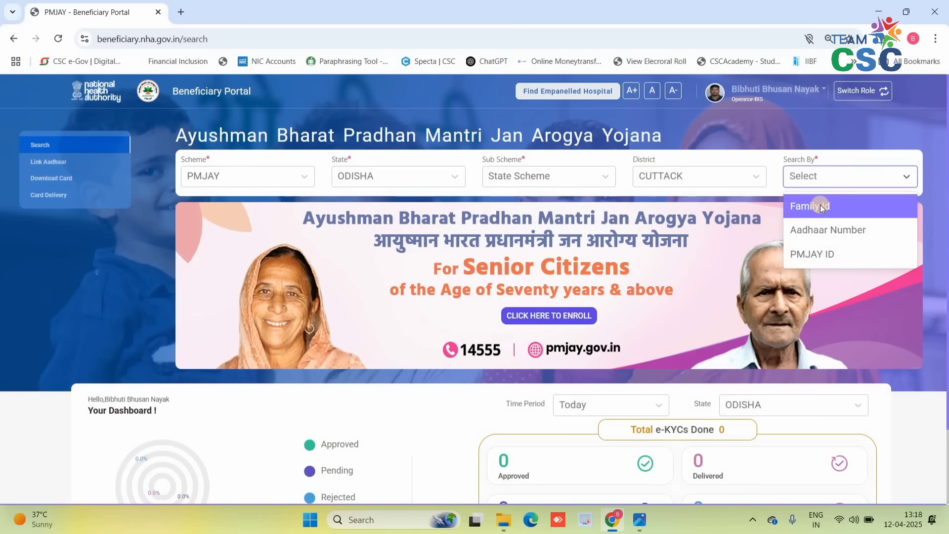
Step: Search by Aadhaar Number using the member's Aadhaar number and the search captcha
left_click(833, 236)
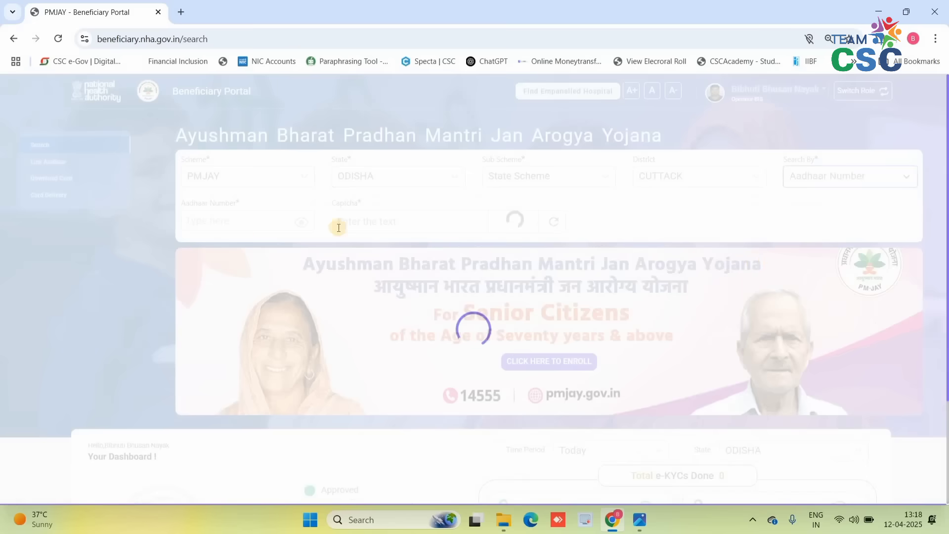
left_click(219, 225)
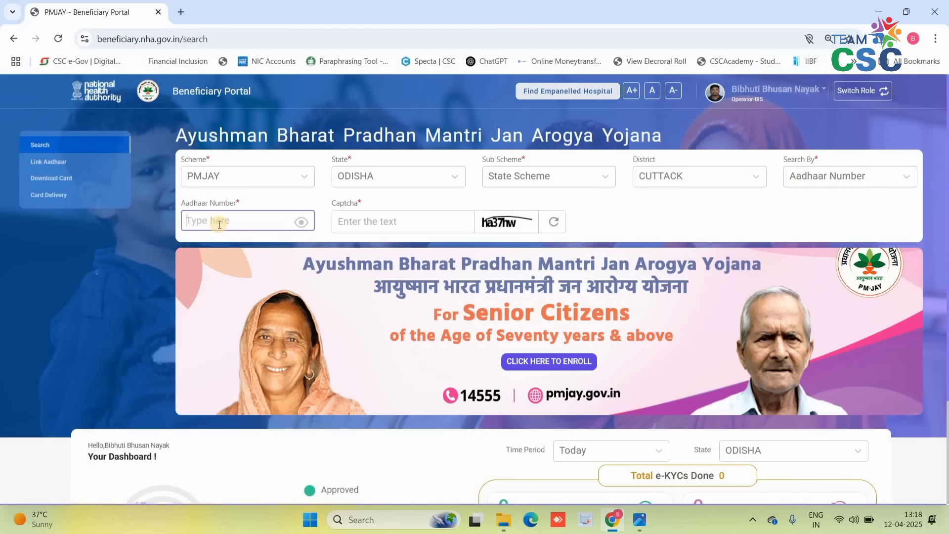
type("••••")
type("********")
left_click(399, 221)
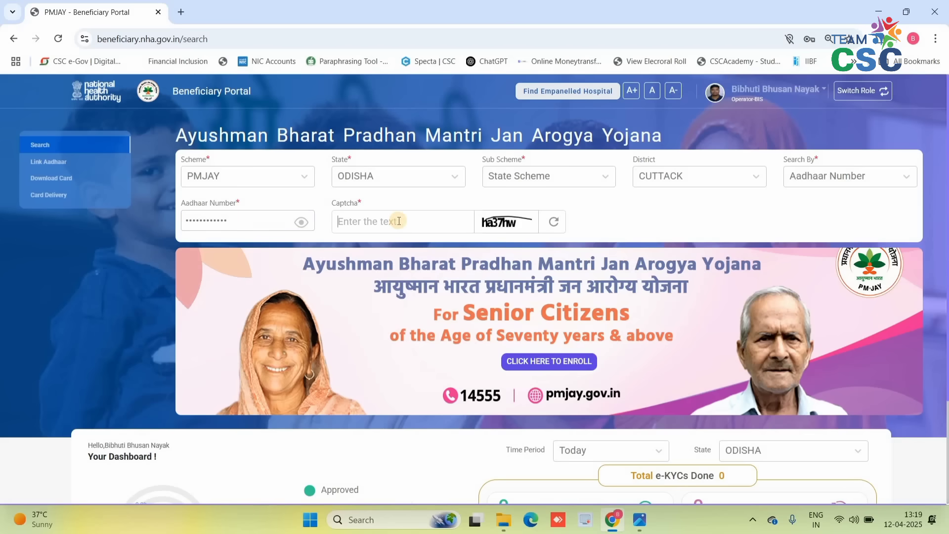
type("ha")
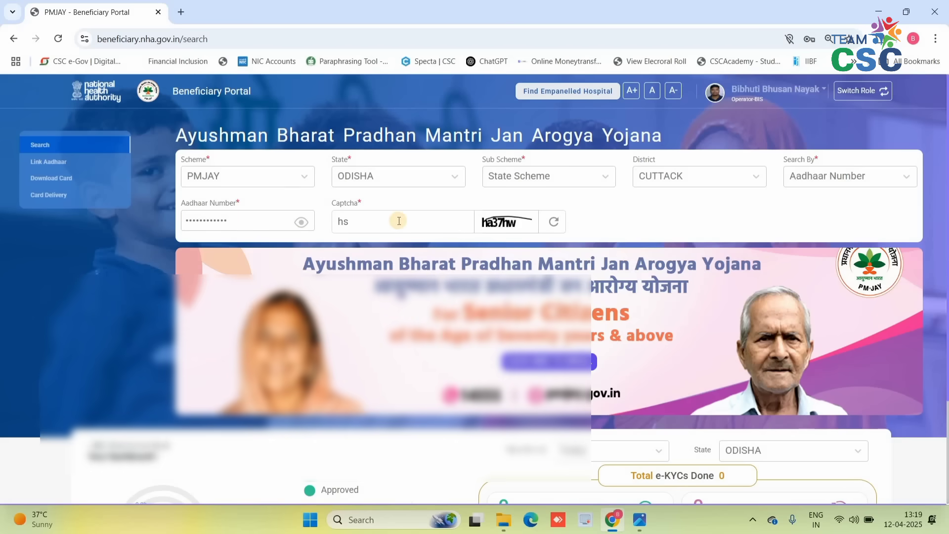
type("37hw")
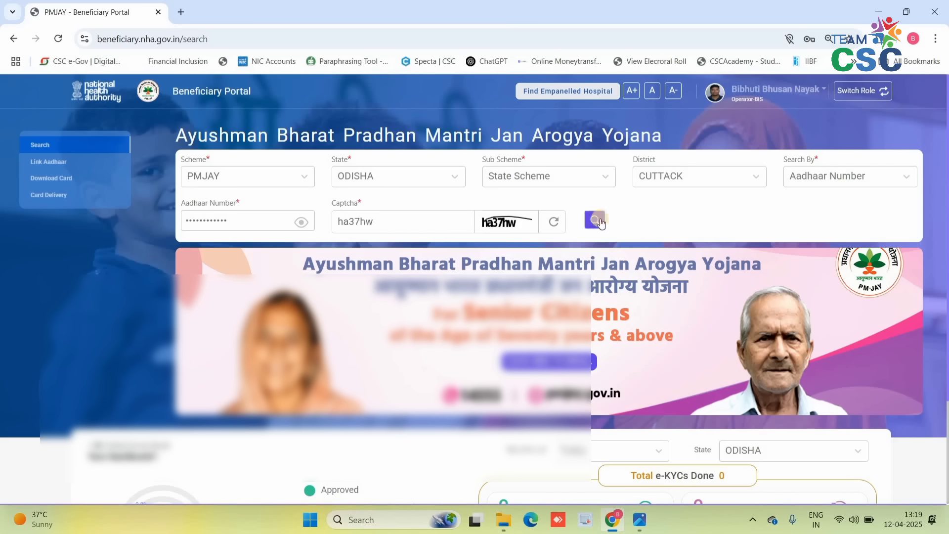
left_click(595, 225)
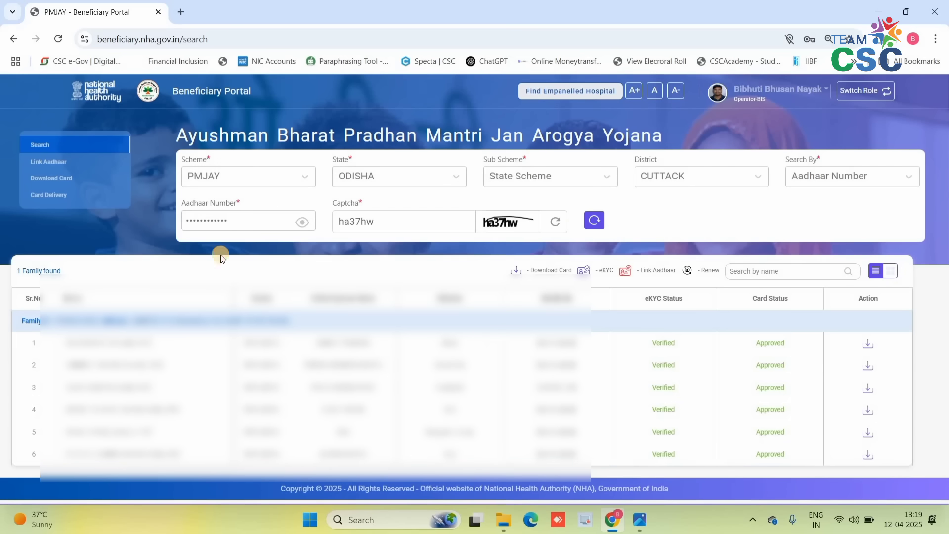
Step: Review the eight family members in the results, highlighting the fourth member's row
left_click(226, 223)
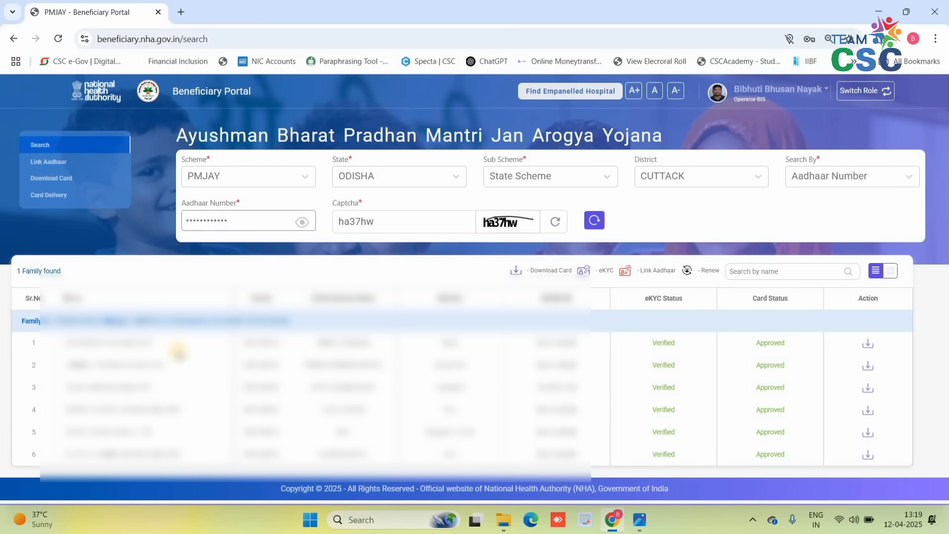
left_click(177, 350)
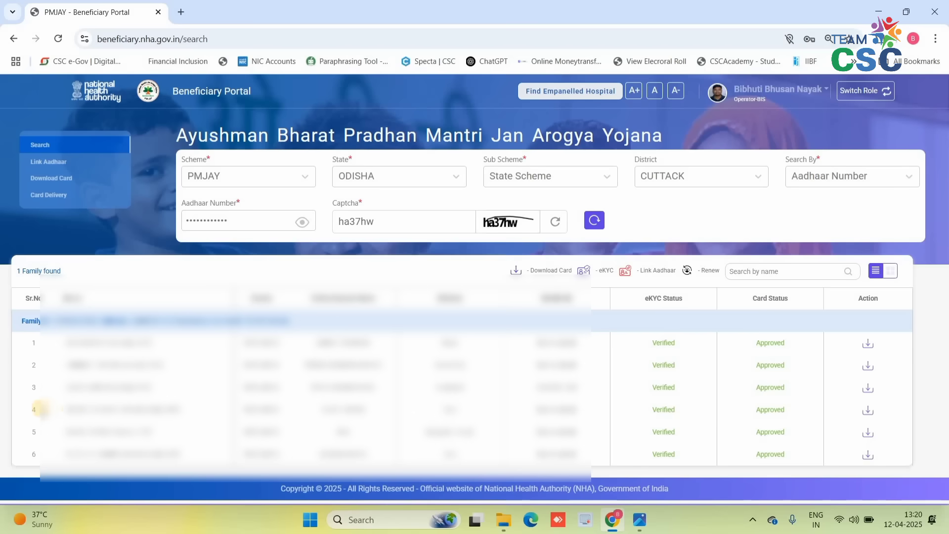
left_click_drag(30, 412, 225, 411)
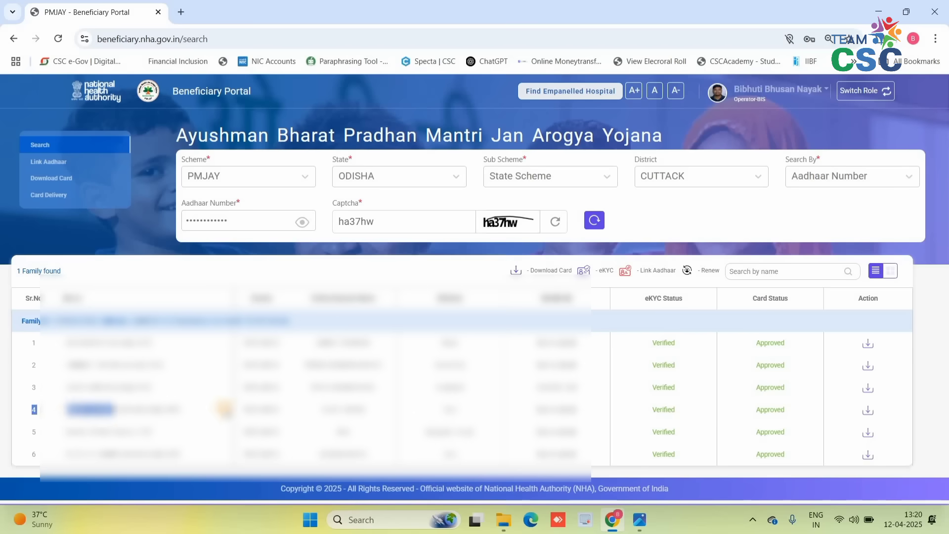
left_click(706, 390)
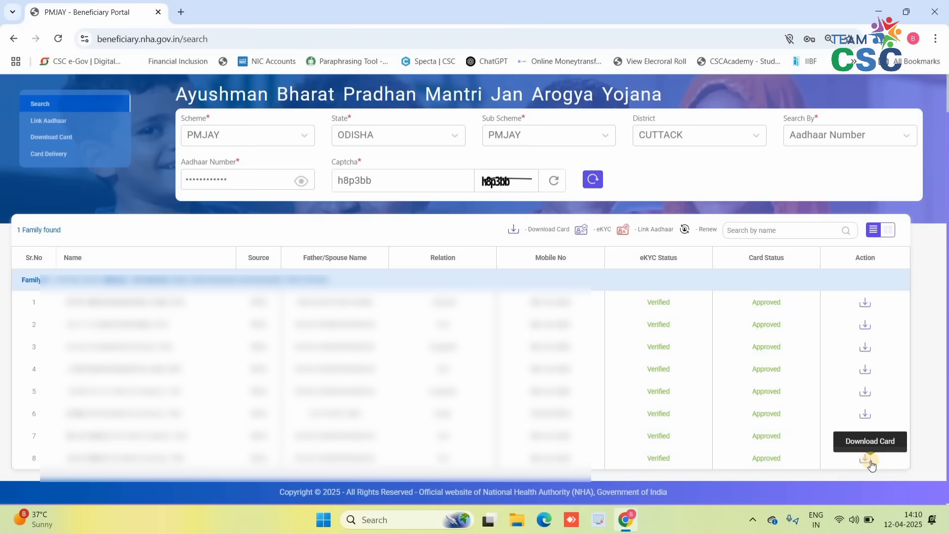
Step: Open the Download Card page from the eighth member's Action icon
left_click(870, 460)
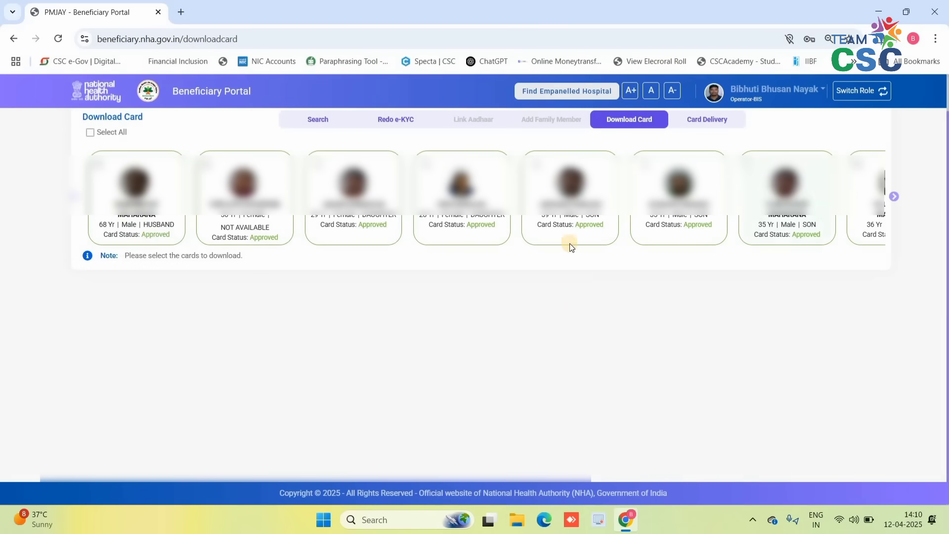
Step: On the Card Delivery page, browse the card carousel and select the 35-year-old son's card
left_click(703, 124)
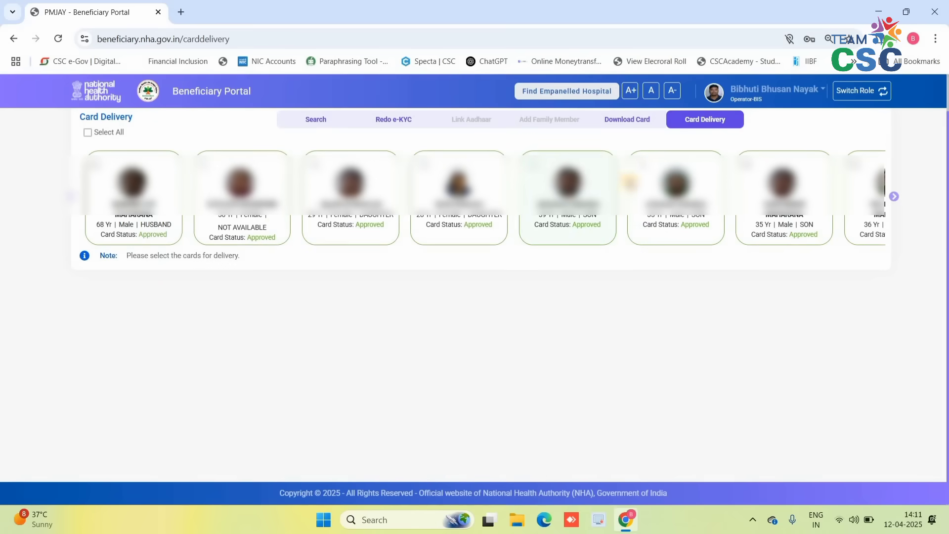
left_click(893, 198)
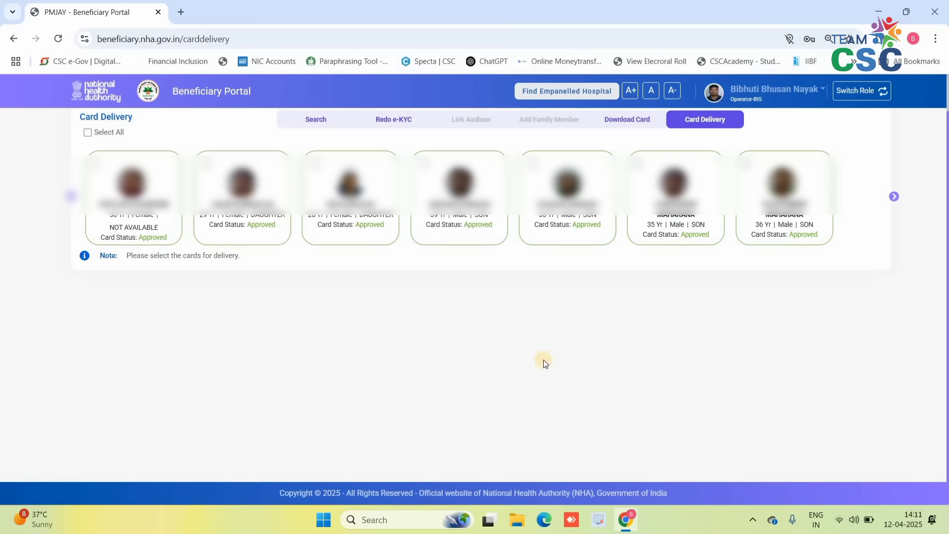
left_click(70, 196)
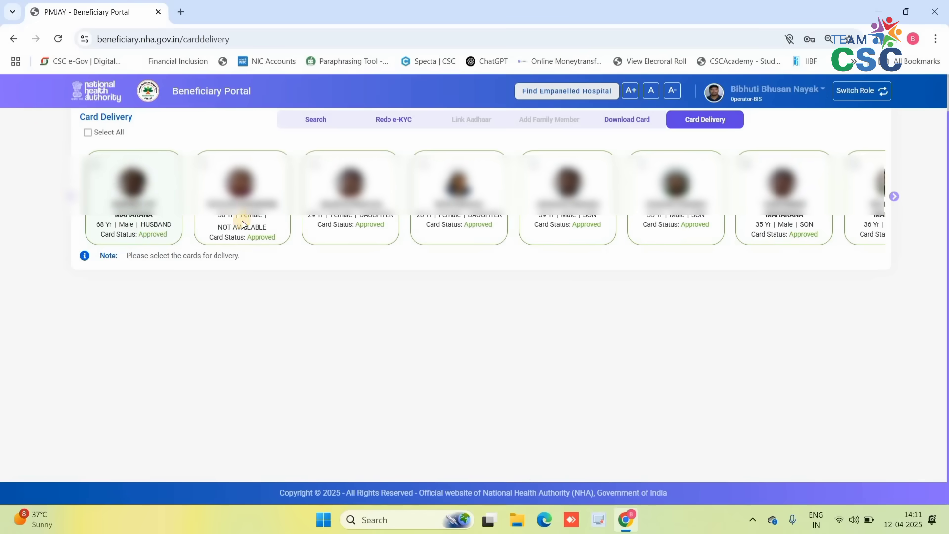
left_click(266, 227)
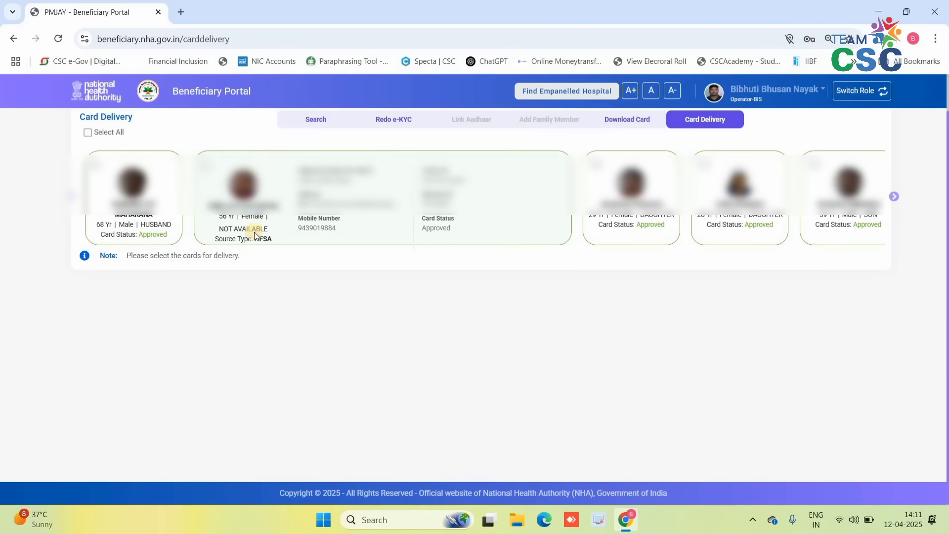
left_click(894, 197)
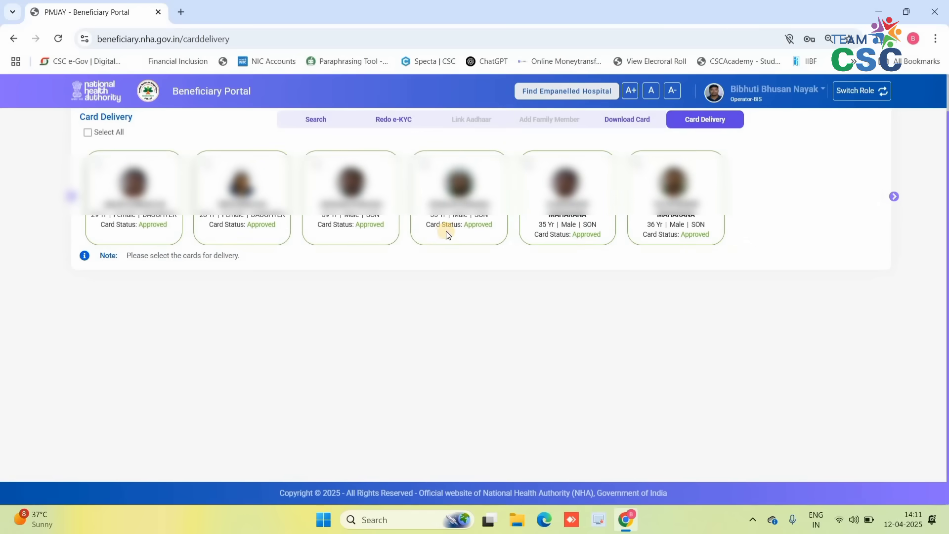
left_click(446, 231)
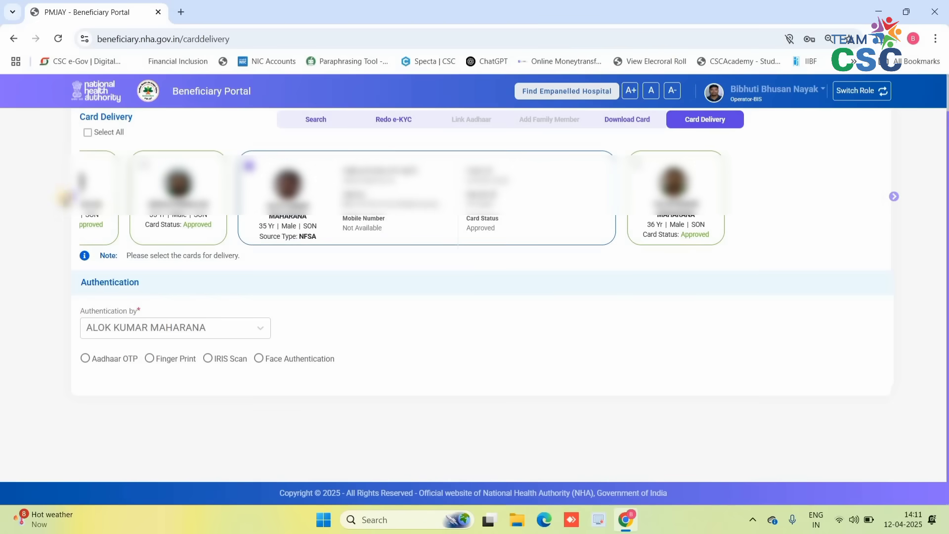
Step: Scroll the card carousel back and choose Aadhaar OTP as the authentication method
left_click(72, 198)
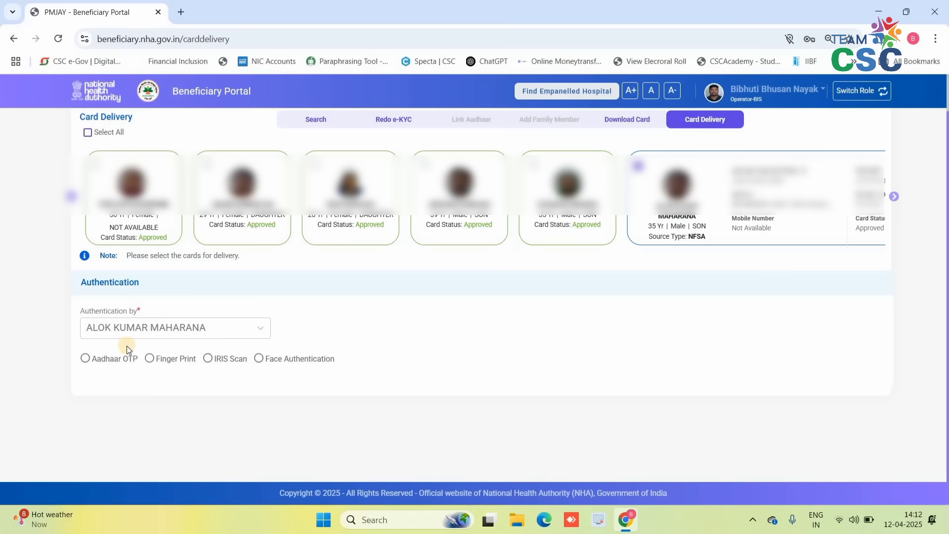
left_click(86, 358)
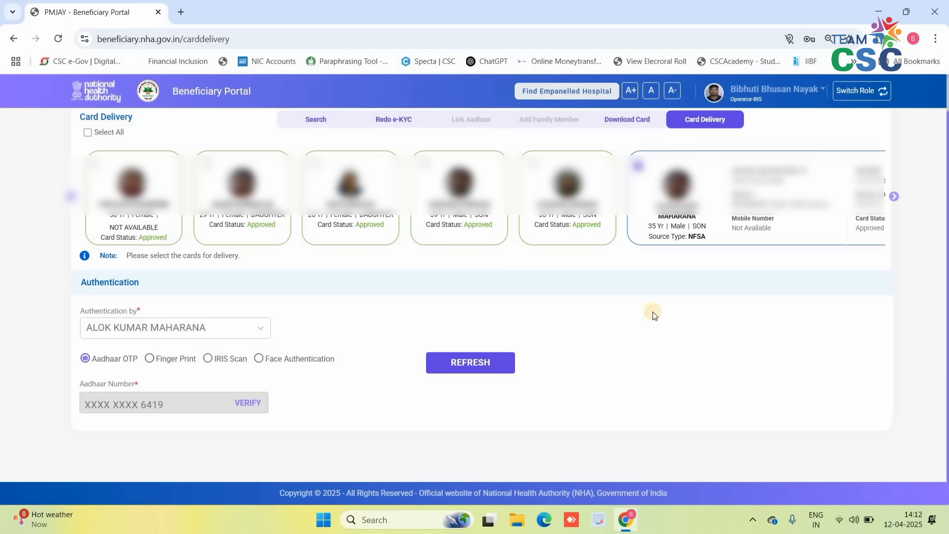
Step: Verify the member's Aadhaar number and grant ABHA-linking consent so both OTPs are sent
left_click(245, 404)
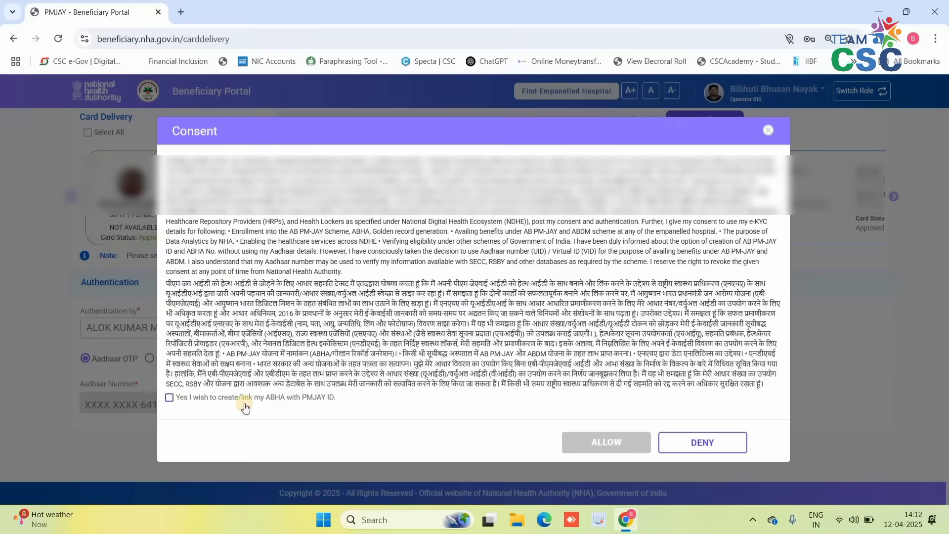
left_click(173, 400)
left_click(171, 398)
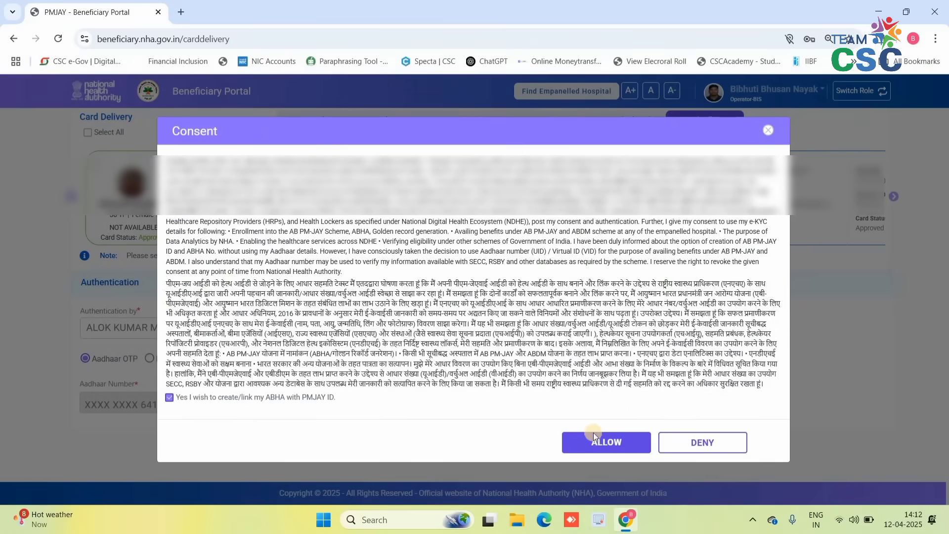
left_click(601, 441)
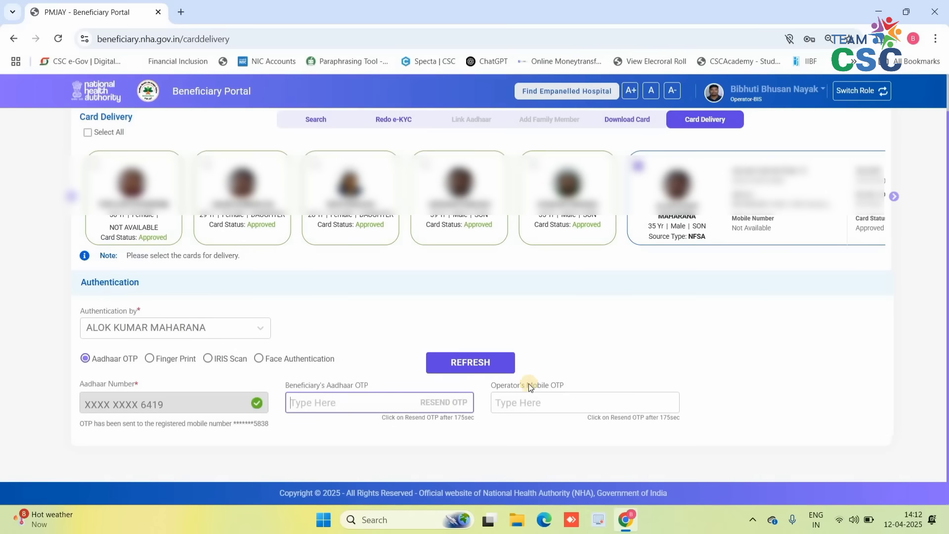
Step: Enter the operator's mobile OTP and the beneficiary's Aadhaar OTP in their fields
left_click(530, 401)
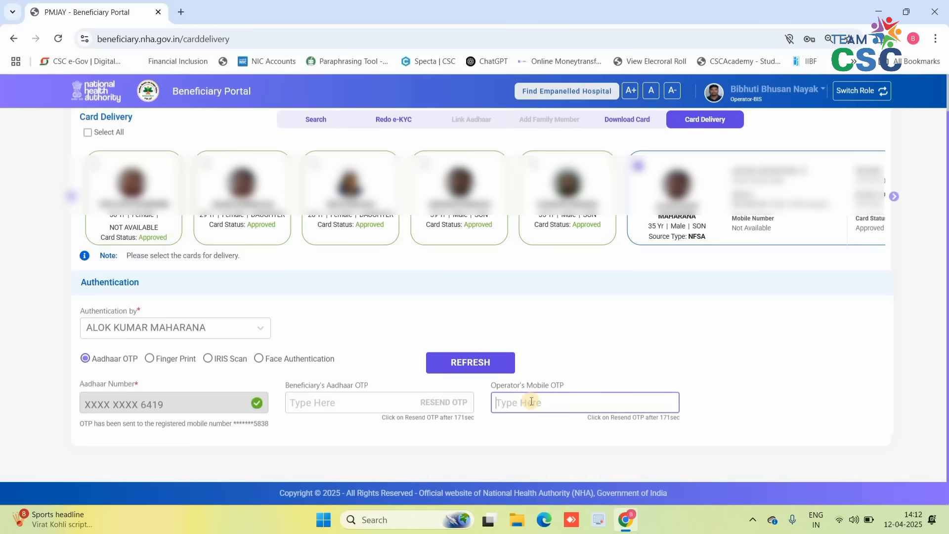
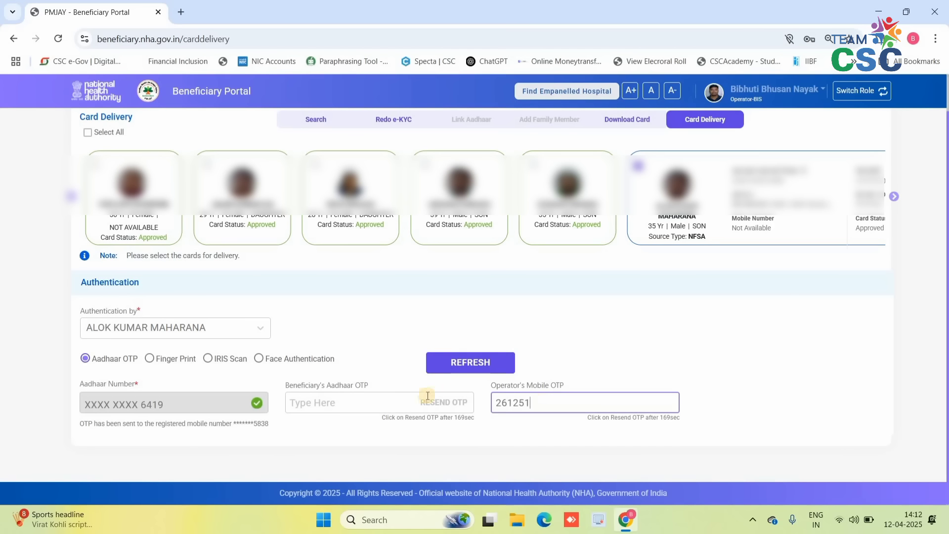
left_click(387, 402)
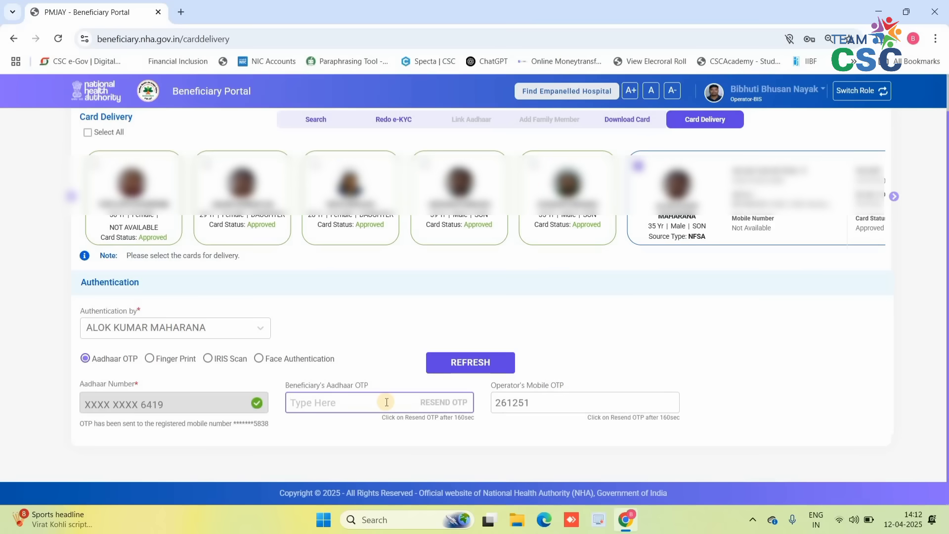
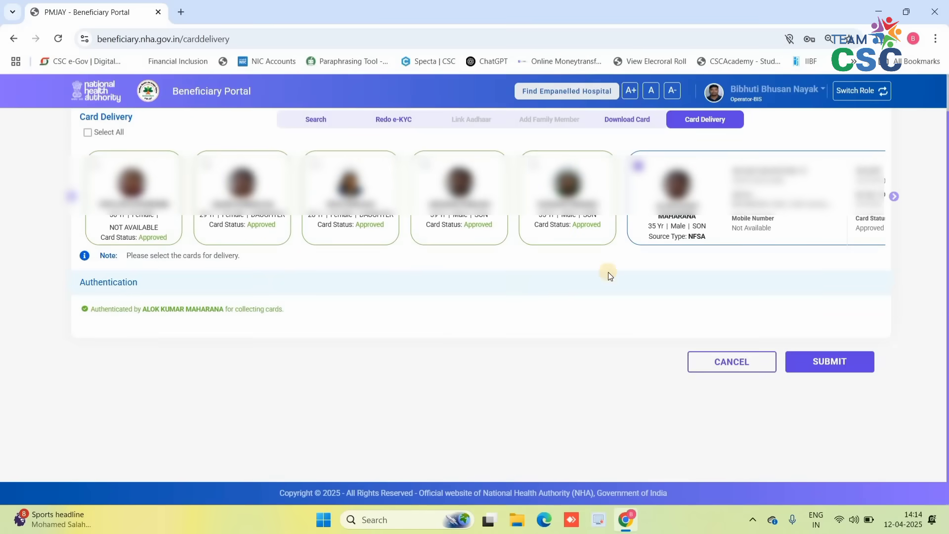
Step: Submit the Ayushman card delivery and acknowledge the 'delivered successfully' confirmation
left_click(535, 165)
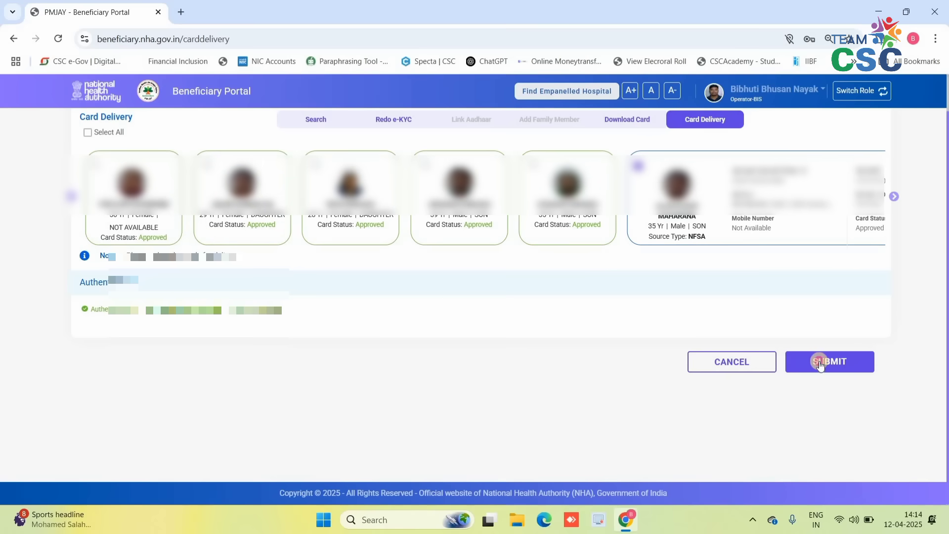
left_click(801, 361)
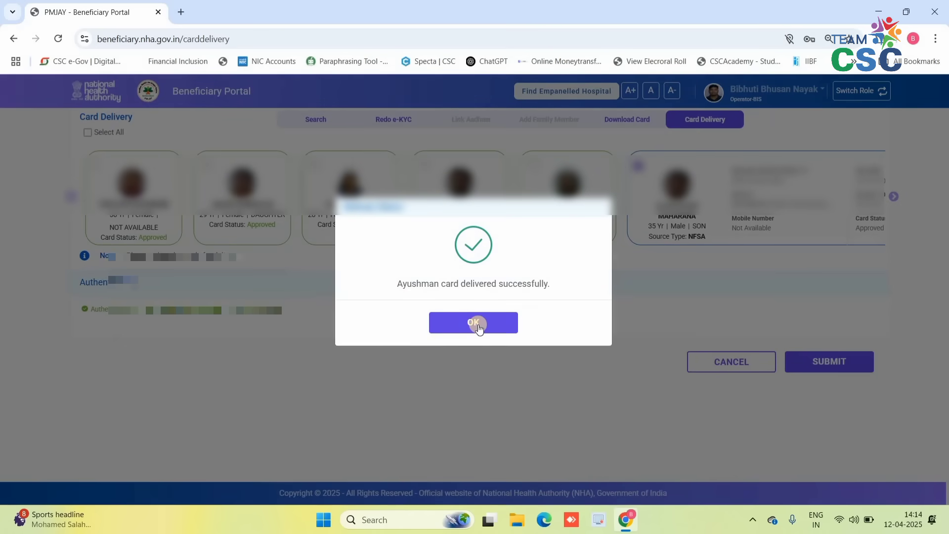
left_click(479, 326)
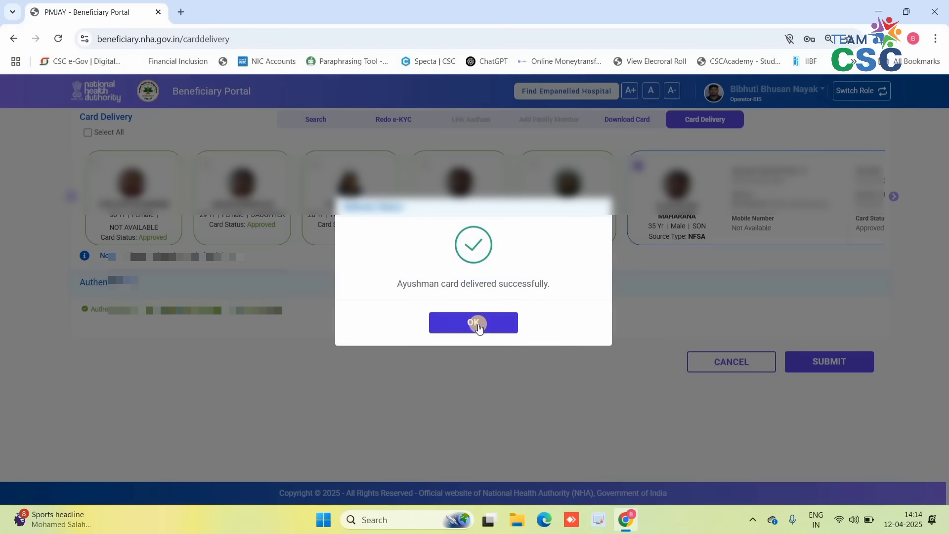